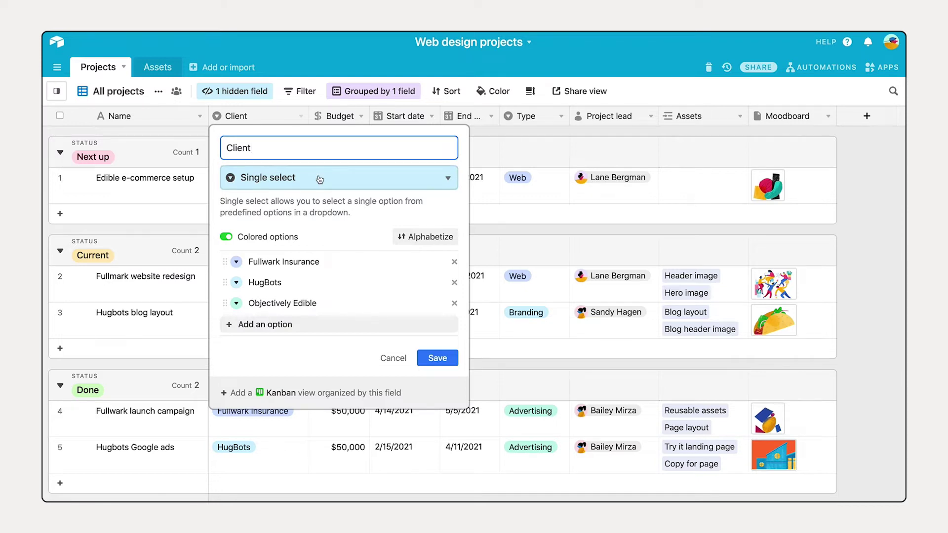
- Change the Client field to Link to another record, pointing to a new Clients table
click(320, 179)
click(322, 205)
click(320, 252)
text(s)
click(433, 310)
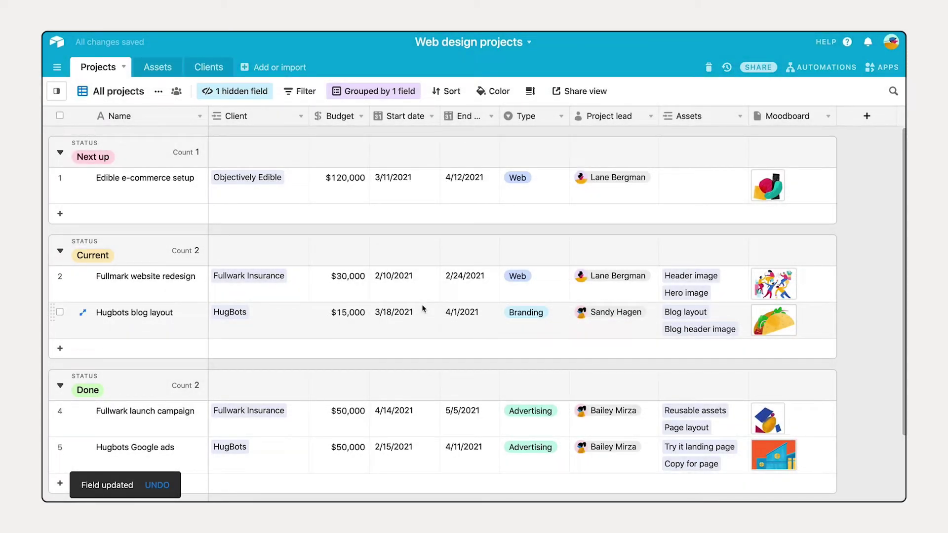
click(208, 67)
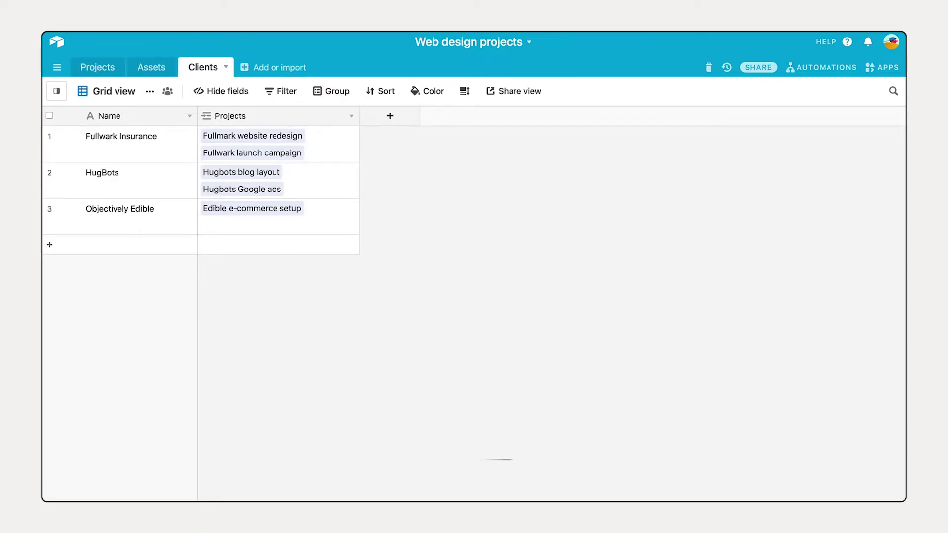
- Create a single line text field named Address in the Clients table
click(389, 116)
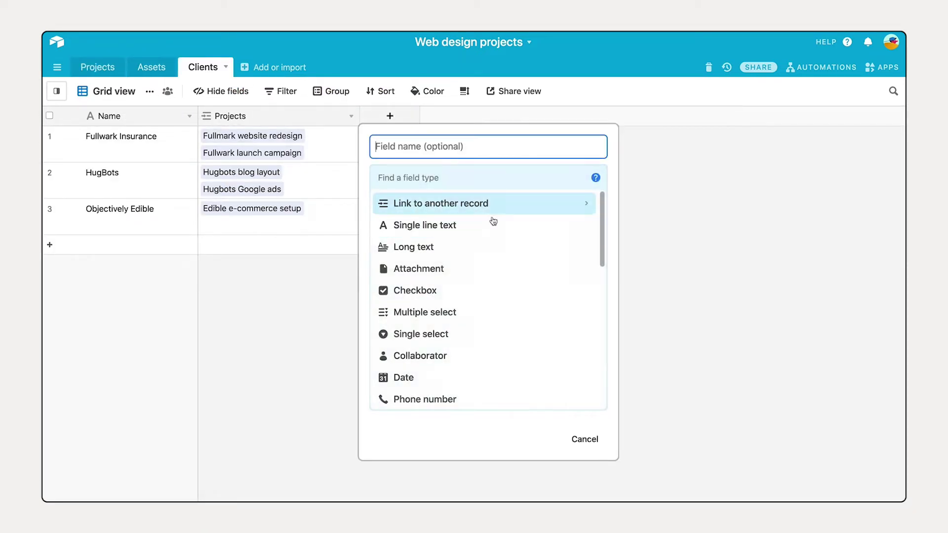
text(Address)
click(483, 224)
click(579, 285)
click(419, 144)
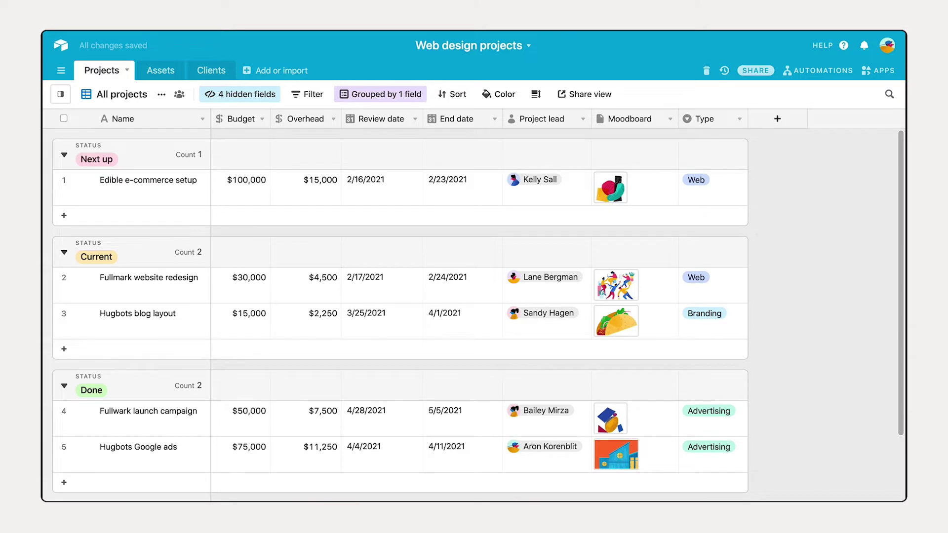
- Change Overhead from Currency to a Formula field with the formula 0.15*Budget
click(333, 120)
click(330, 137)
click(336, 180)
scroll(355, 355, down, 2)
scroll(355, 363, down, 2)
click(353, 387)
click(341, 263)
text(0.15*bu)
click(341, 296)
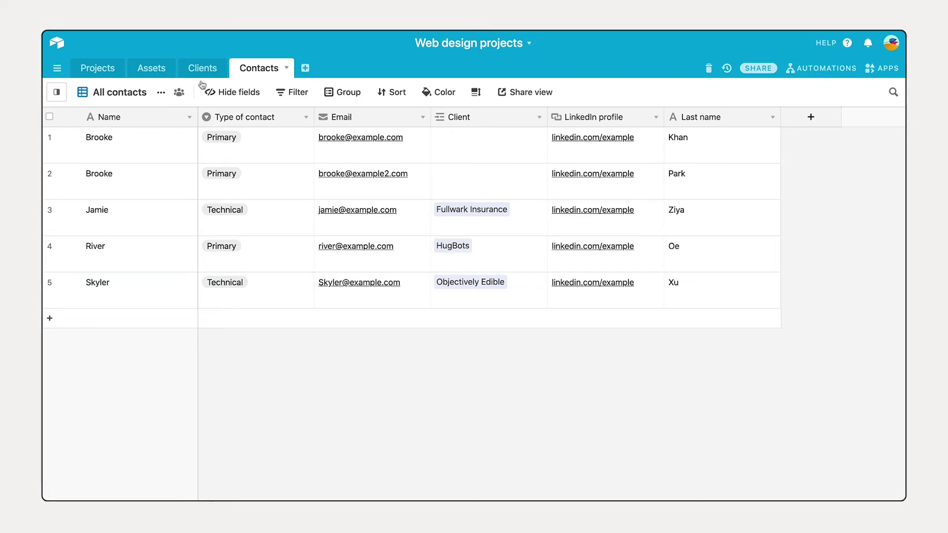
- Search the Clients contact picker for 'brooke', revealing two contacts named Brooke
click(202, 67)
click(327, 145)
text(brooke)
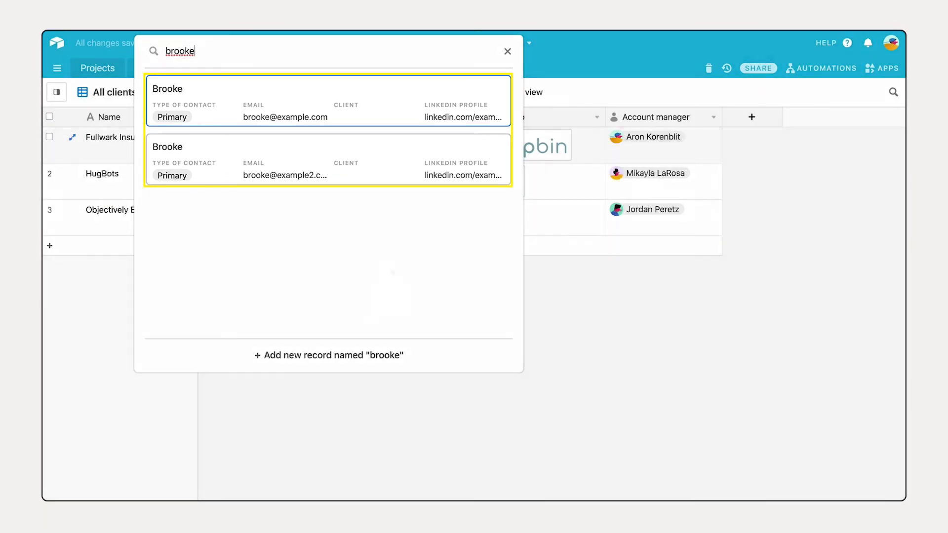
double_click(119, 117)
text(for)
- Set the Contacts Name field to the formula CONCATENATE({First name},{Last name}) and save
click(202, 244)
text(con)
key(Tab)
text(fi)
key(Tab)
text(," ",las)
key(Tab)
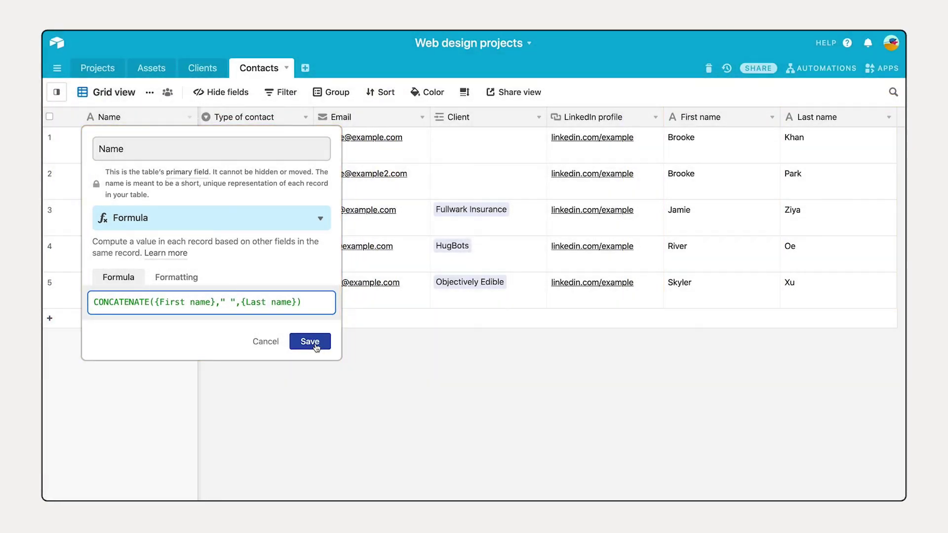
click(317, 345)
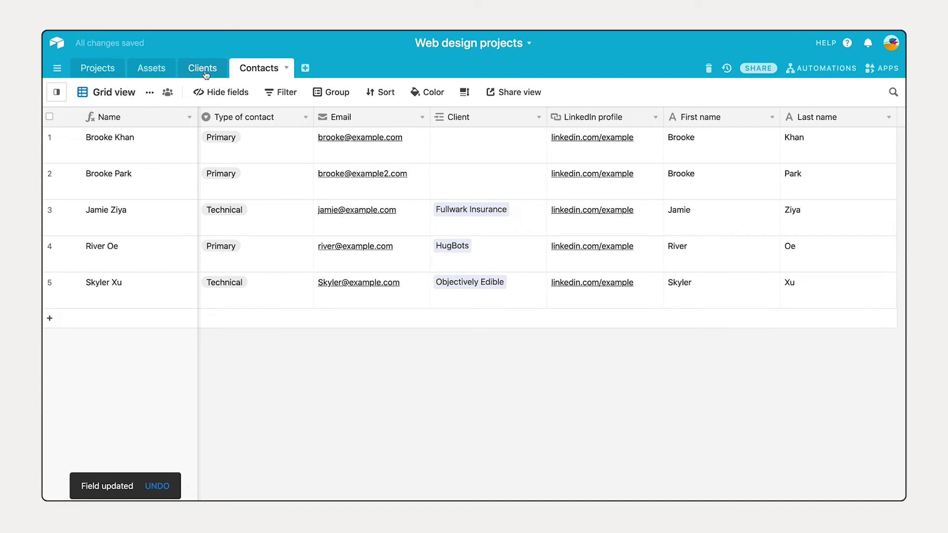